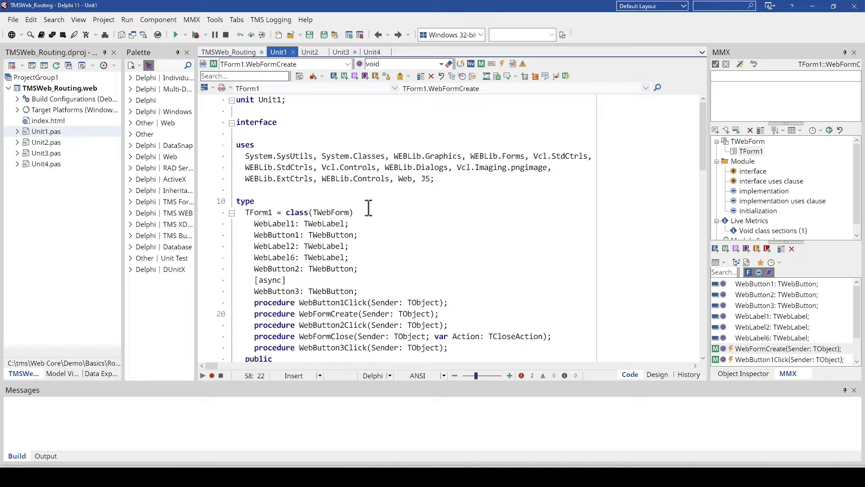
- Run the TMSWeb_Routing project so it compiles and launches in Chrome
{"action": "left_click", "coordinate": [174, 35]}
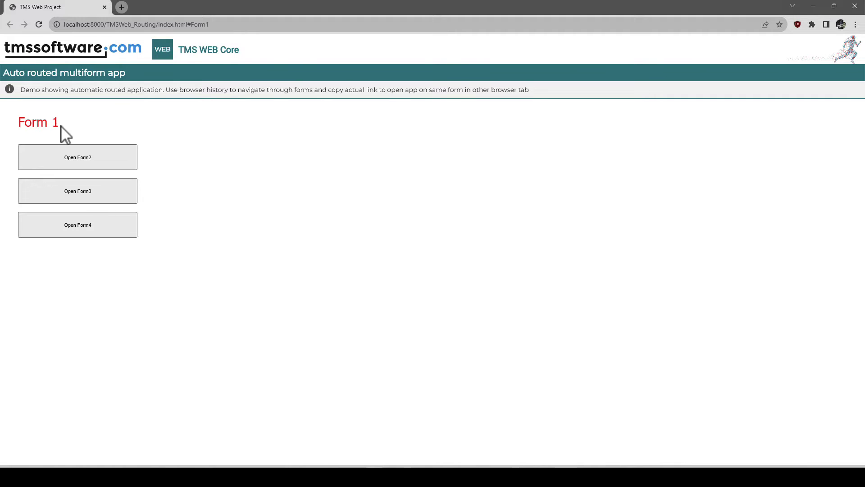
- Open Form 2, go back, open Form 3, go back, then reopen Form 3
{"action": "left_click", "coordinate": [104, 162]}
{"action": "left_click", "coordinate": [109, 163]}
{"action": "left_click", "coordinate": [107, 192]}
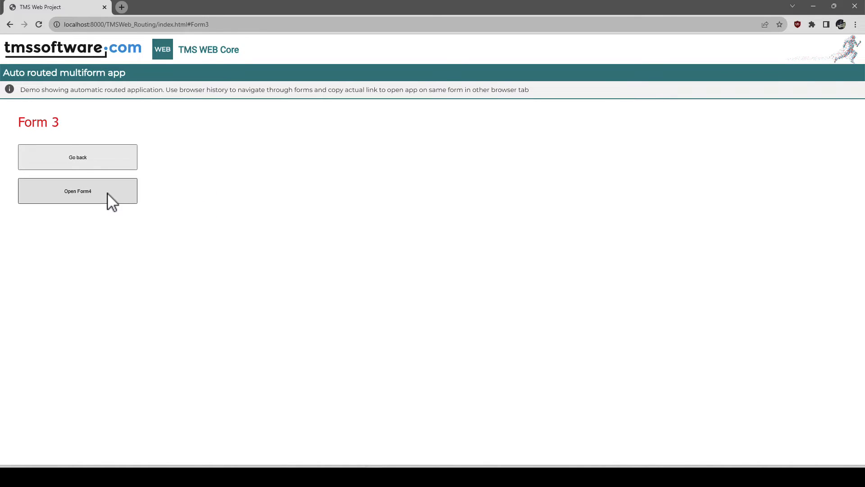
{"action": "left_click", "coordinate": [123, 154]}
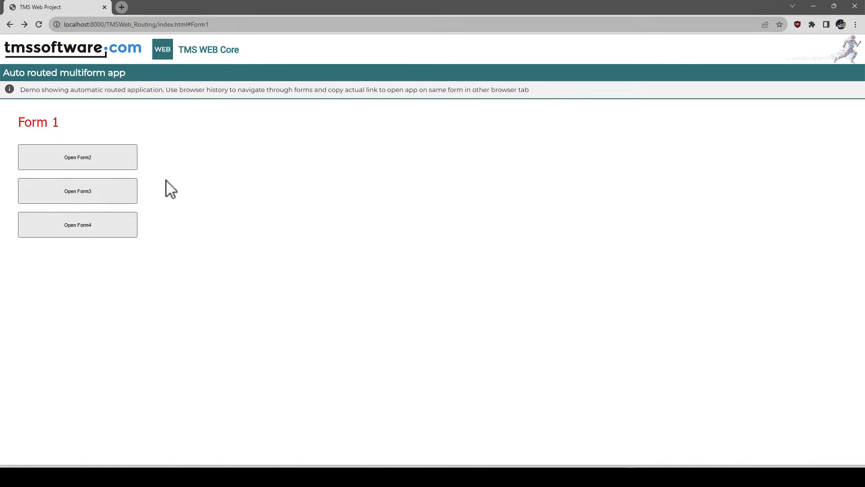
{"action": "left_click", "coordinate": [120, 187]}
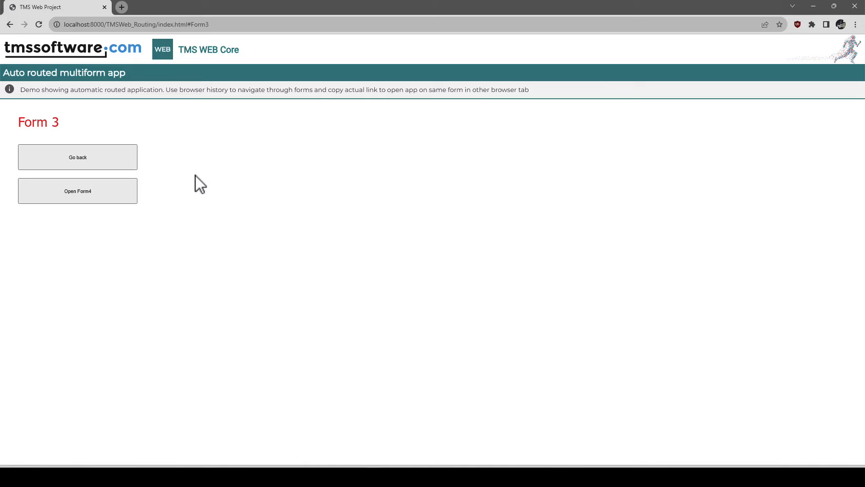
{"action": "left_click", "coordinate": [230, 26]}
- Load Form 2 directly via #Form2, then remove the fragment to load bare index.html
{"action": "key", "text": "BackSpace"}
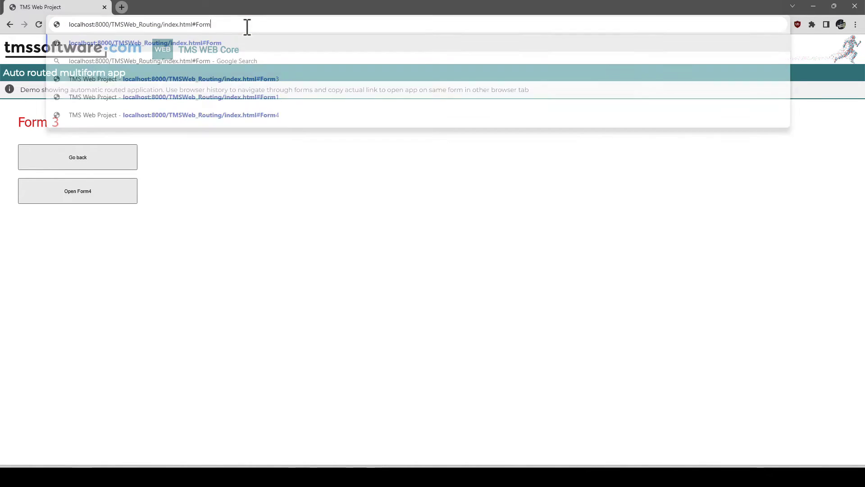
{"action": "type", "text": "2"}
{"action": "key", "text": "Return"}
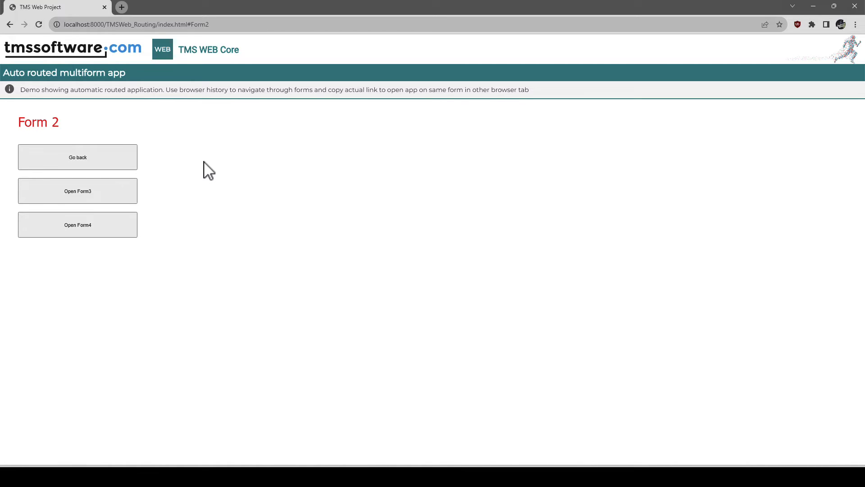
{"action": "left_click", "coordinate": [233, 27]}
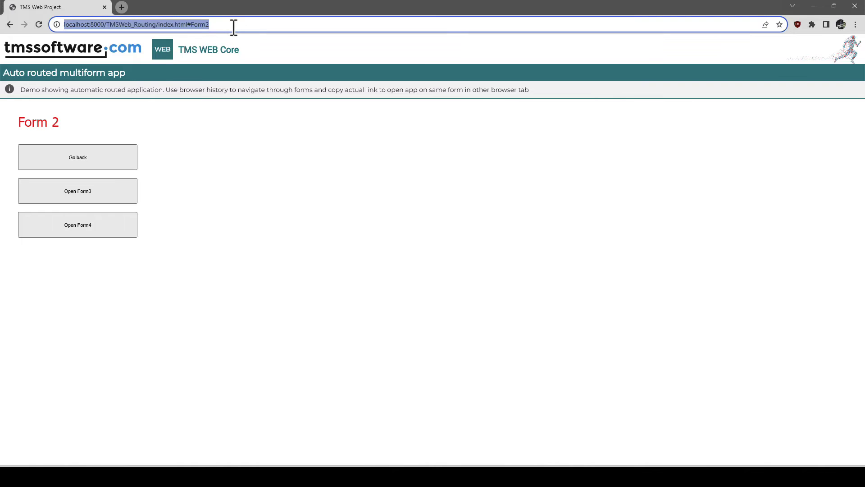
{"action": "key", "text": "BackSpace"}
{"action": "key", "text": "BackSpace"}
{"action": "key", "text": "BackSpace"}
{"action": "key", "text": "BackSpace"}
{"action": "key", "text": "BackSpace"}
{"action": "key", "text": "BackSpace"}
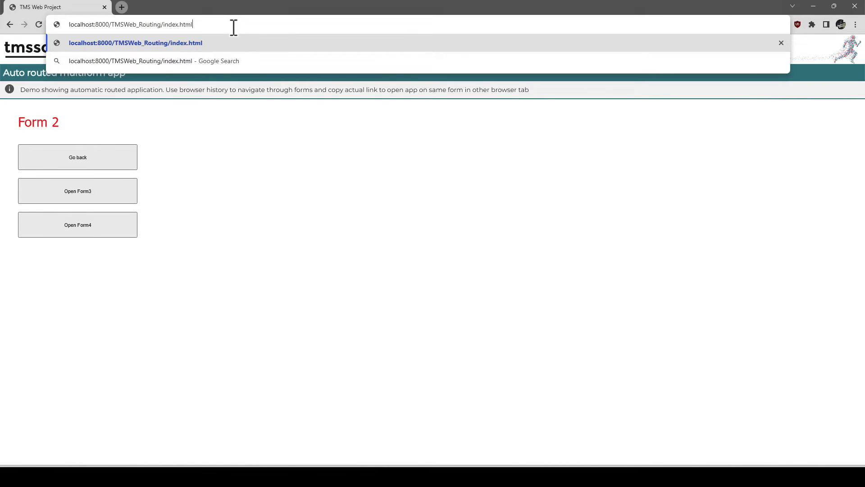
{"action": "key", "text": "Return"}
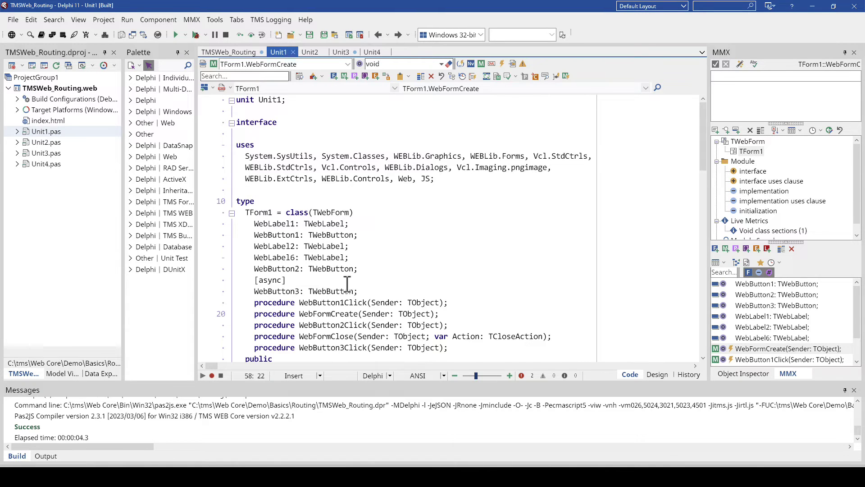
{"action": "scroll", "coordinate": [345, 288], "scroll_direction": "down", "scroll_amount": 6}
{"action": "scroll", "coordinate": [344, 288], "scroll_direction": "down", "scroll_amount": 9}
{"action": "scroll", "coordinate": [344, 281], "scroll_direction": "down", "scroll_amount": 4}
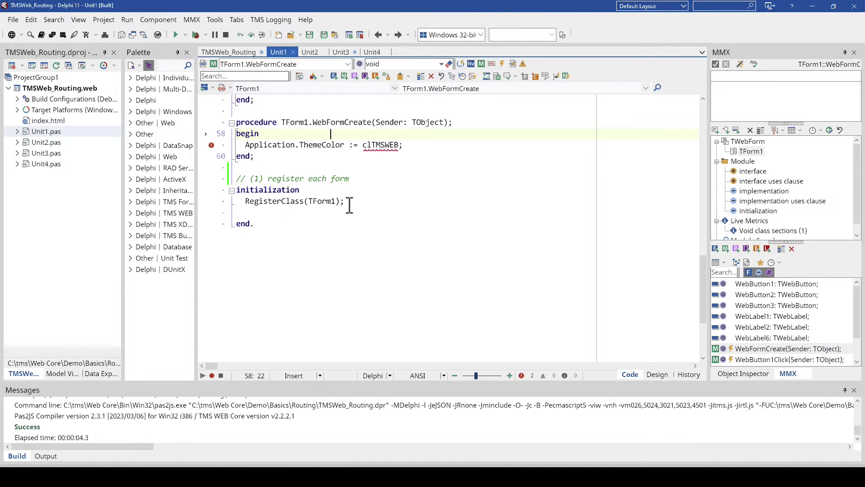
- Highlight Unit1's initialization block and its RegisterClass(TForm1) line
{"action": "mouse_move", "coordinate": [345, 201]}
{"action": "left_mouse_down"}
{"action": "mouse_move", "coordinate": [218, 201]}
{"action": "mouse_move", "coordinate": [236, 190]}
{"action": "left_mouse_up"}
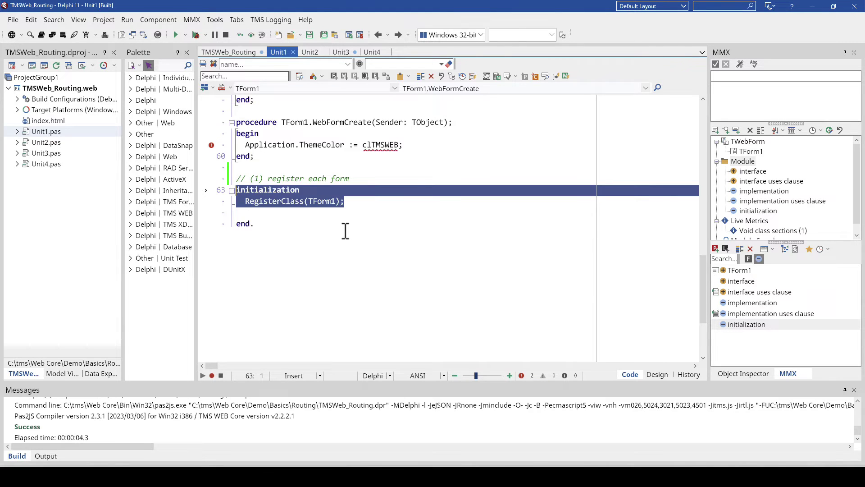
{"action": "left_click", "coordinate": [325, 201]}
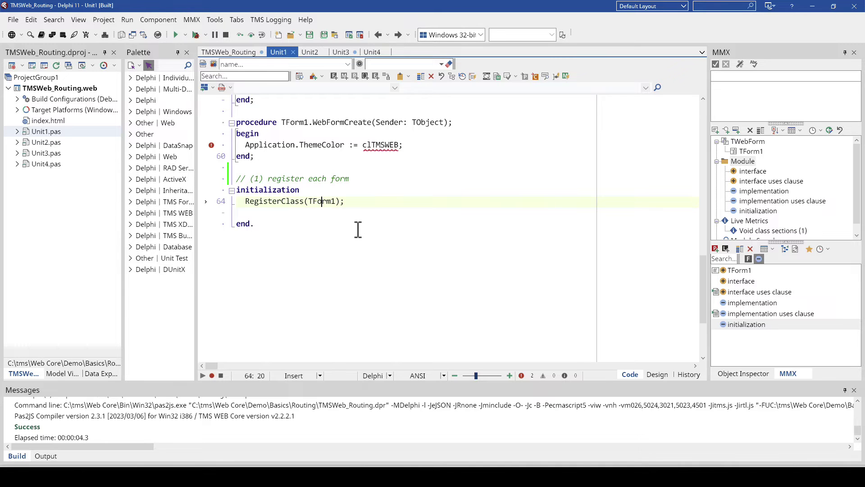
{"action": "scroll", "coordinate": [359, 230], "scroll_direction": "up", "scroll_amount": 1}
{"action": "left_click", "coordinate": [305, 156]}
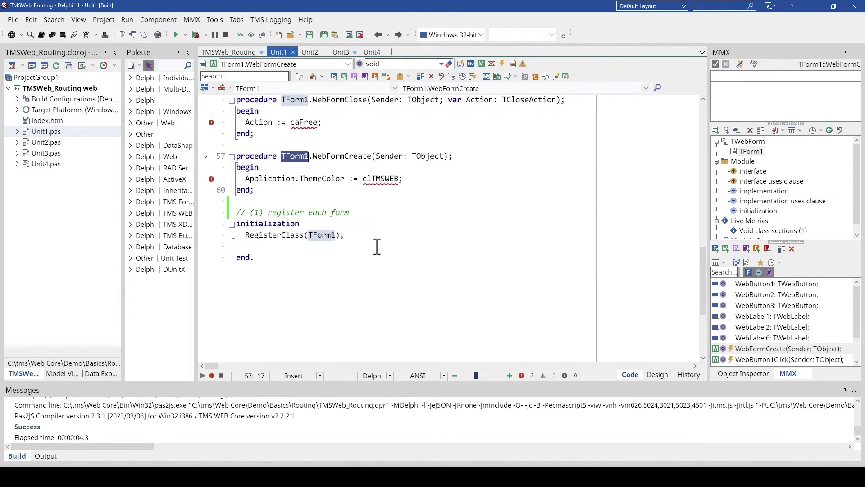
{"action": "left_click", "coordinate": [267, 235]}
{"action": "left_click_drag", "start_coordinate": [245, 235], "coordinate": [352, 237]}
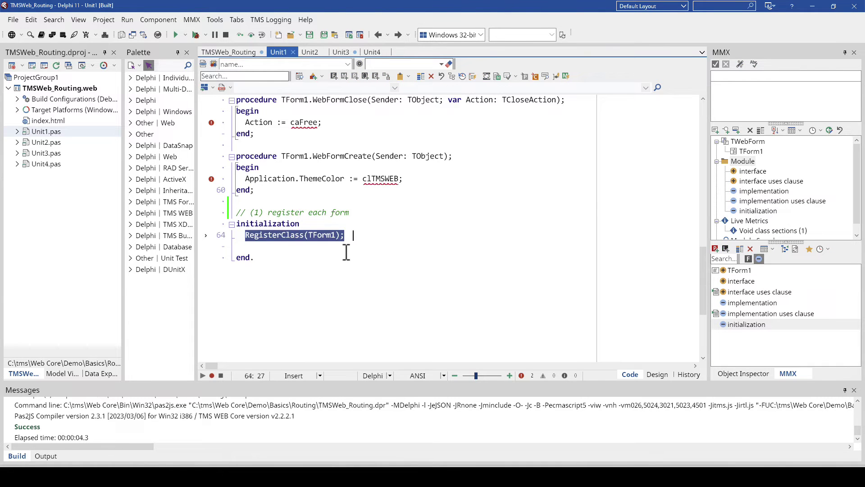
- Review the RegisterClass initialization in Unit2, Unit3 and Unit4, then select the project node
{"action": "double_click", "coordinate": [54, 143]}
{"action": "scroll", "coordinate": [300, 218], "scroll_direction": "down", "scroll_amount": 2}
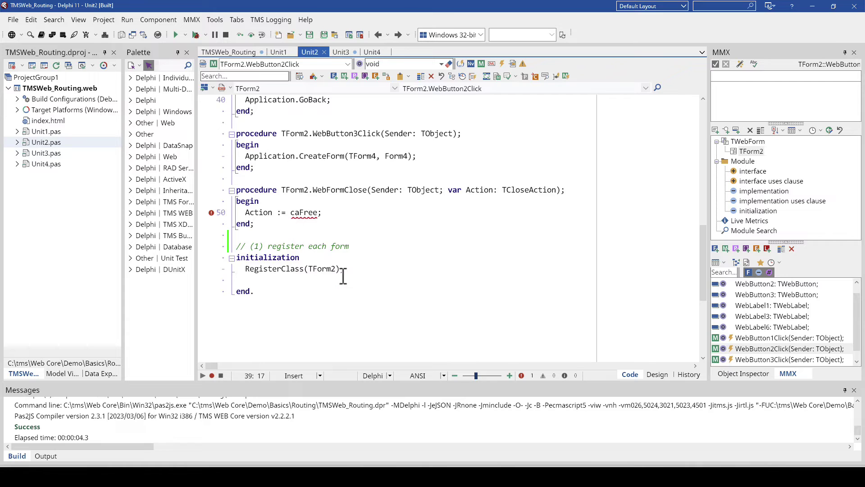
{"action": "left_click_drag", "start_coordinate": [346, 269], "coordinate": [261, 274]}
{"action": "key", "text": "shift+Home"}
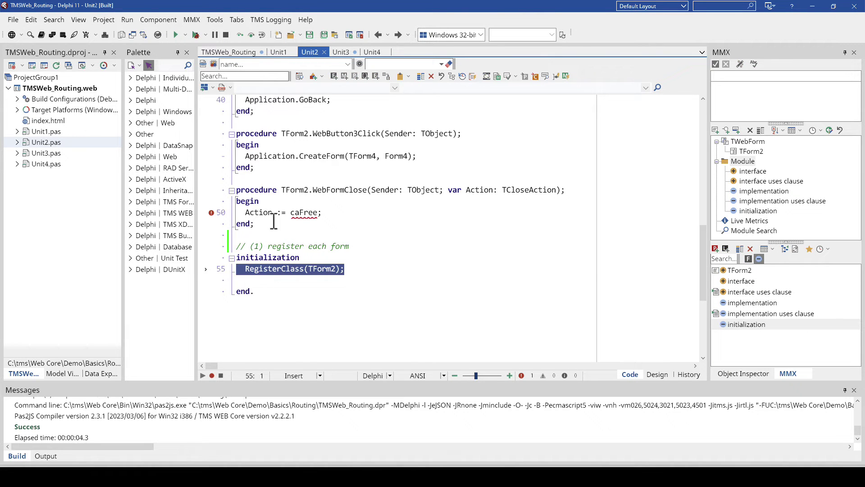
{"action": "double_click", "coordinate": [46, 153]}
{"action": "scroll", "coordinate": [298, 245], "scroll_direction": "down", "scroll_amount": 3}
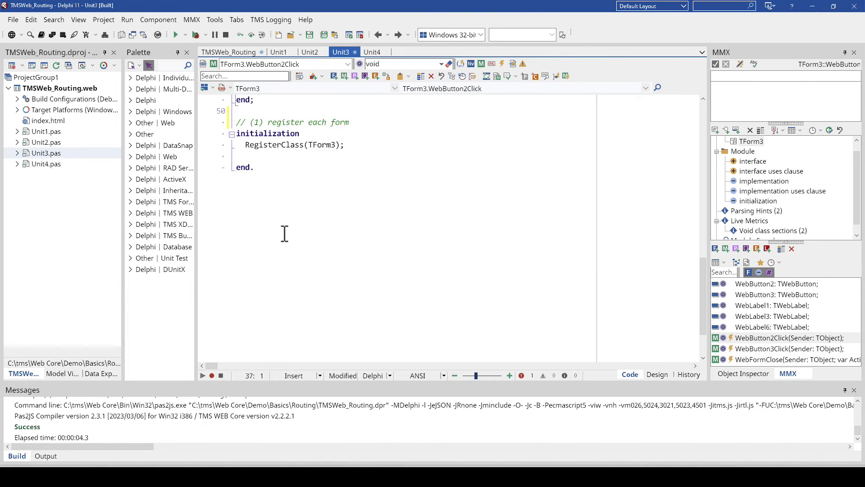
{"action": "scroll", "coordinate": [309, 192], "scroll_direction": "up", "scroll_amount": 1}
{"action": "double_click", "coordinate": [46, 164]}
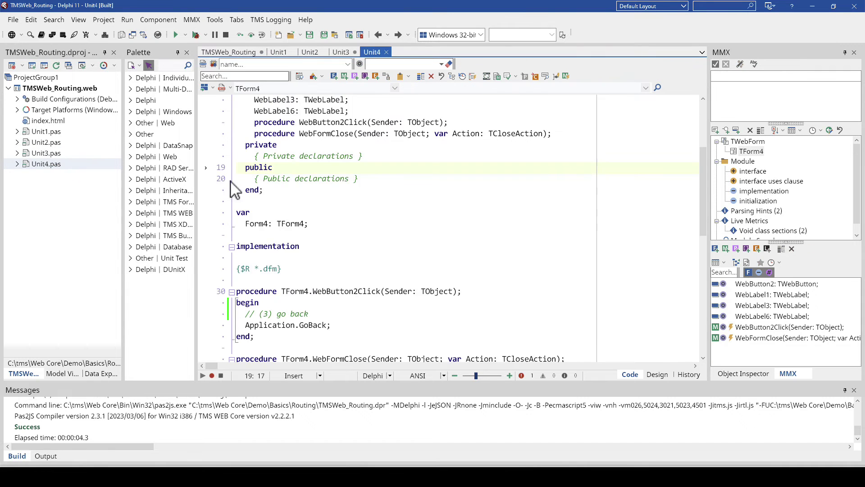
{"action": "scroll", "coordinate": [295, 223], "scroll_direction": "down", "scroll_amount": 5}
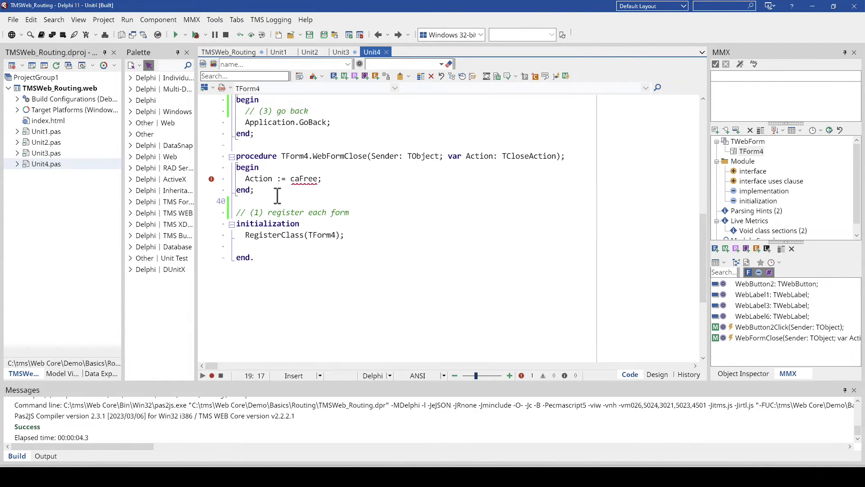
{"action": "left_click", "coordinate": [70, 89]}
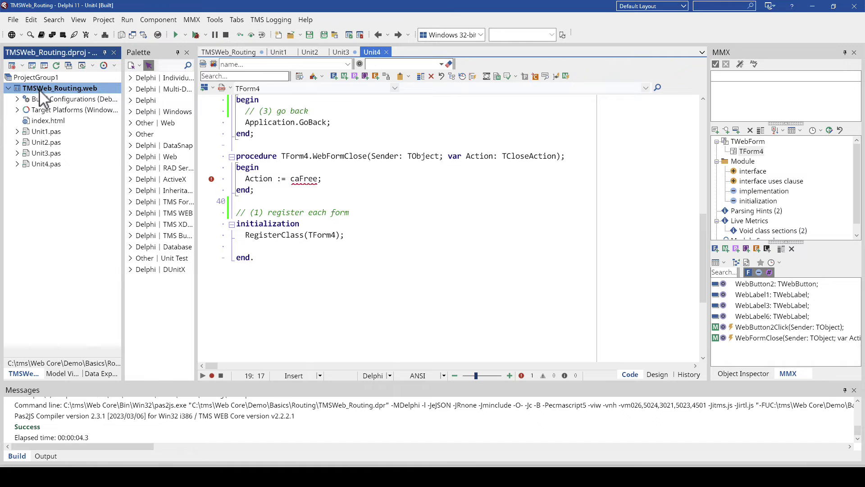
- View the project source and mark Application.CreateForm(TForm1, Form1) under the Application.Route check
{"action": "right_click", "coordinate": [84, 96]}
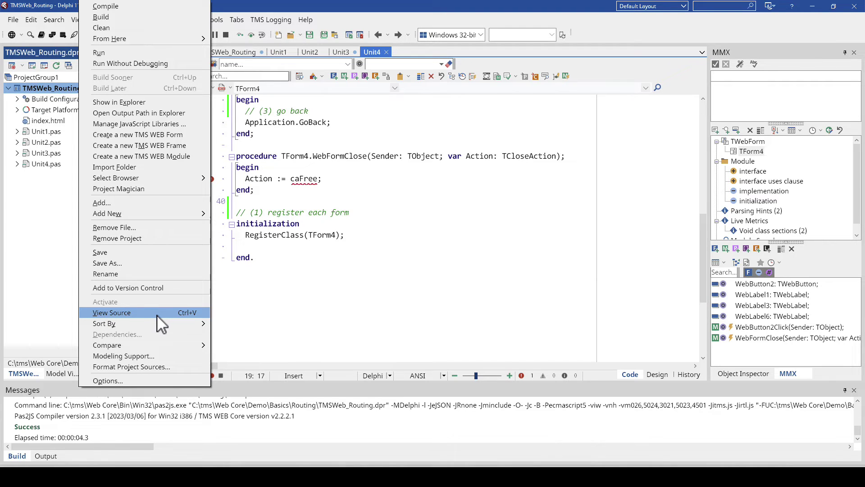
{"action": "left_click", "coordinate": [201, 315]}
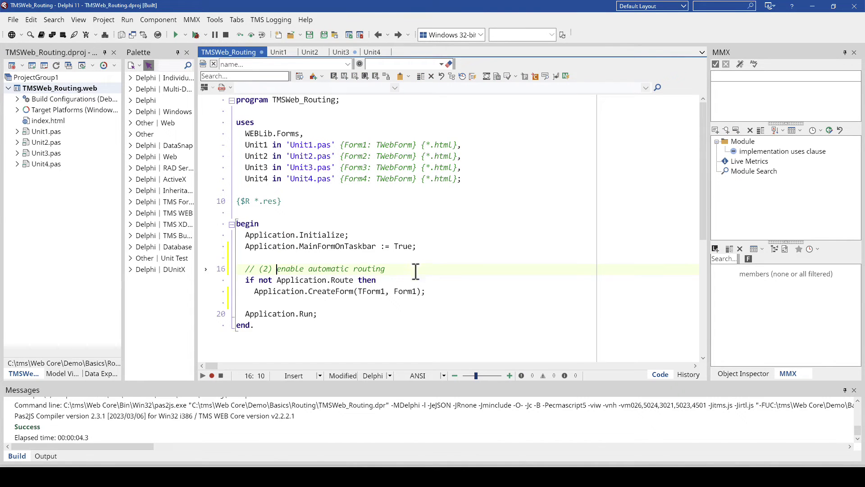
{"action": "left_click_drag", "start_coordinate": [441, 291], "coordinate": [254, 291]}
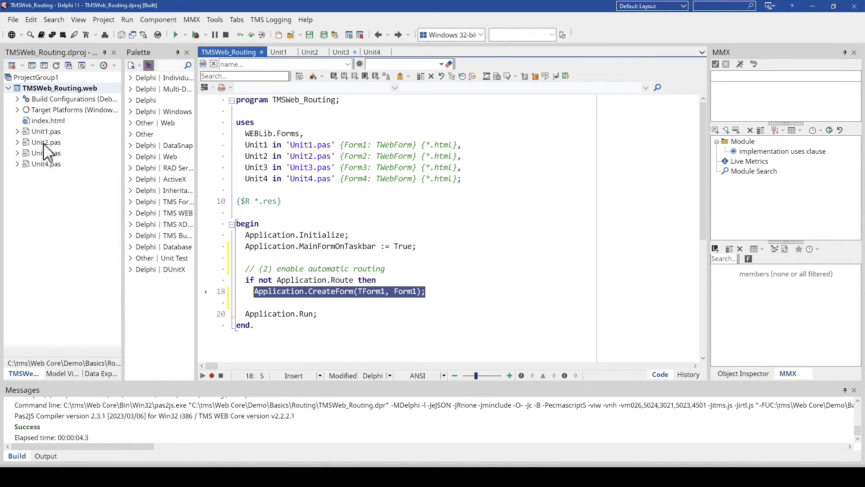
{"action": "key", "text": "F11"}
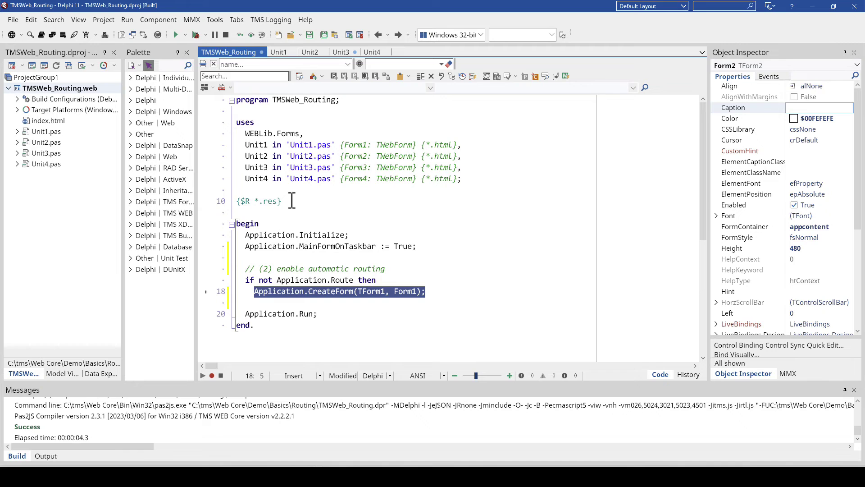
- Open Unit2's Form 2 and jump to the Go back button's OnClick handler
{"action": "left_click", "coordinate": [41, 143]}
{"action": "double_click", "coordinate": [40, 143]}
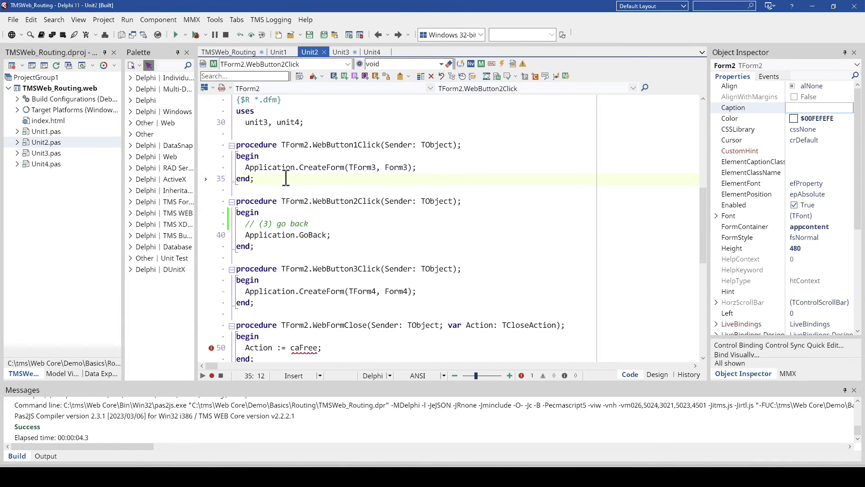
{"action": "left_click", "coordinate": [288, 123]}
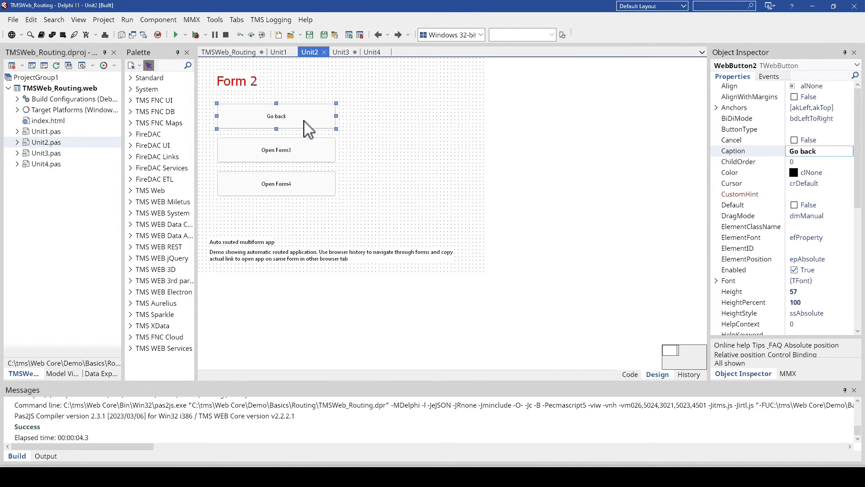
{"action": "double_click", "coordinate": [304, 125]}
- Mark the Application.GoBack call, then open the Unit3 and Unit4 sources
{"action": "left_click_drag", "start_coordinate": [332, 133], "coordinate": [245, 133]}
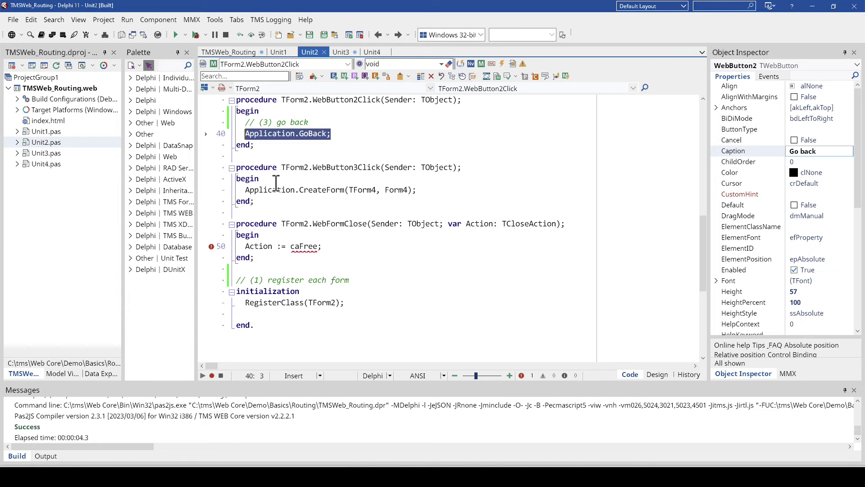
{"action": "double_click", "coordinate": [250, 133]}
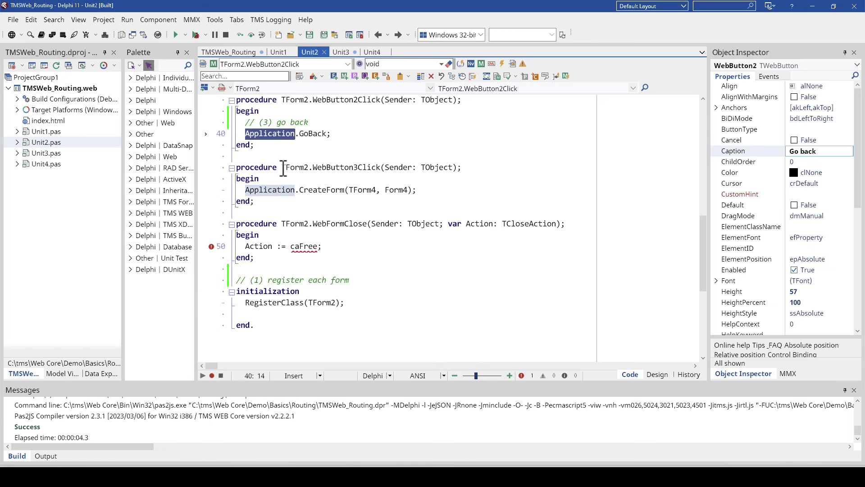
{"action": "double_click", "coordinate": [61, 154]}
{"action": "scroll", "coordinate": [253, 150], "scroll_direction": "up", "scroll_amount": 4}
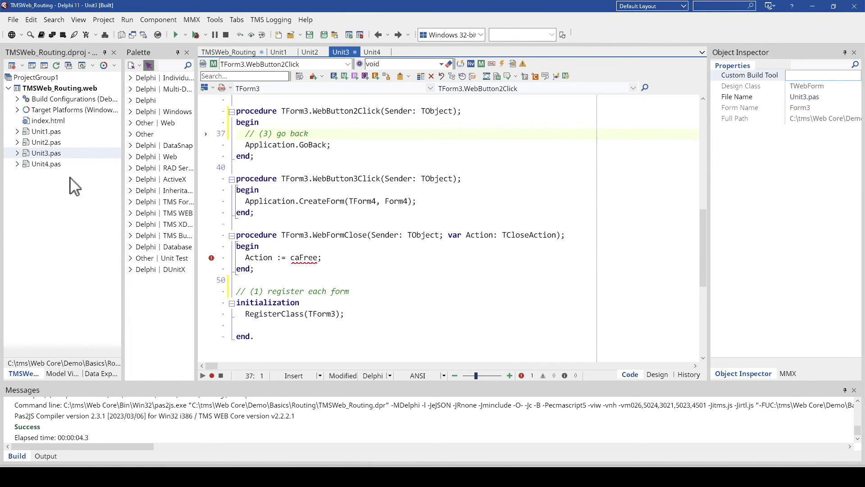
{"action": "double_click", "coordinate": [53, 165]}
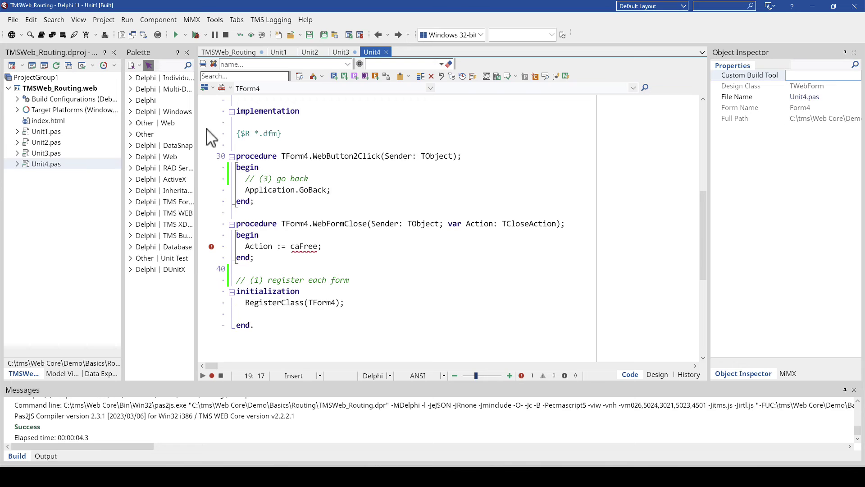
- Open TMSWeb_Admin.dproj from the Basics\AdminRouting demo folder
{"action": "left_click", "coordinate": [13, 19]}
{"action": "left_click", "coordinate": [30, 53]}
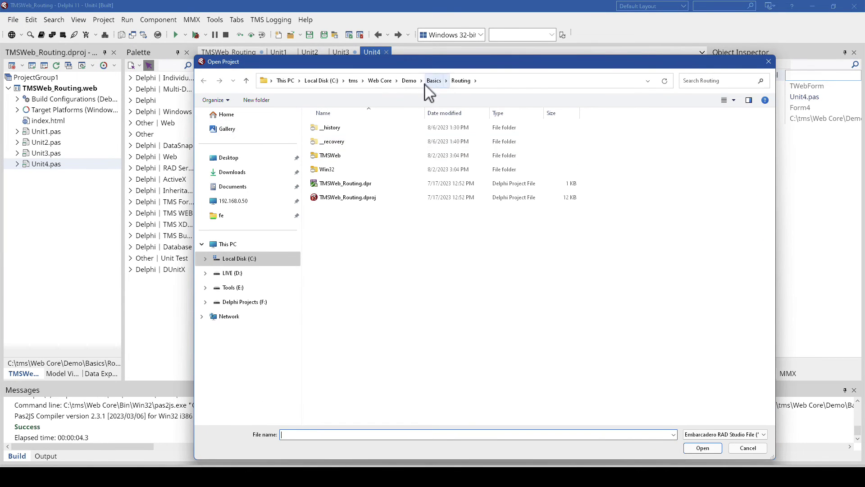
{"action": "left_click", "coordinate": [433, 82]}
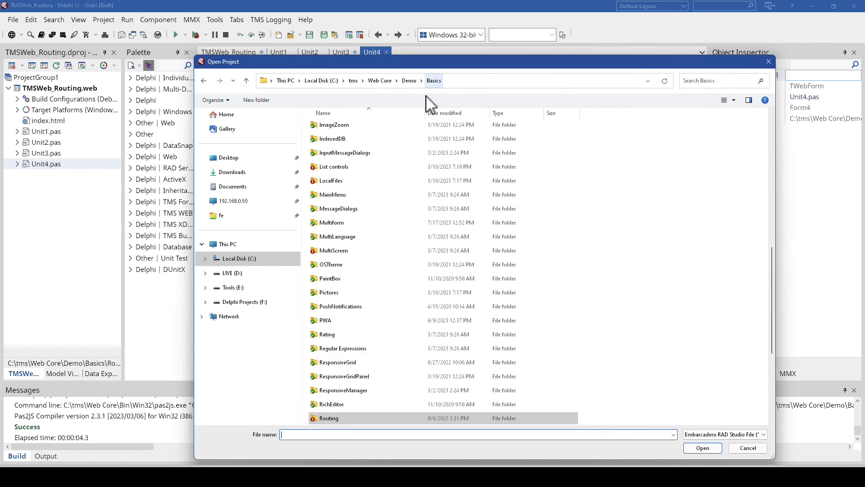
{"action": "left_click", "coordinate": [347, 130]}
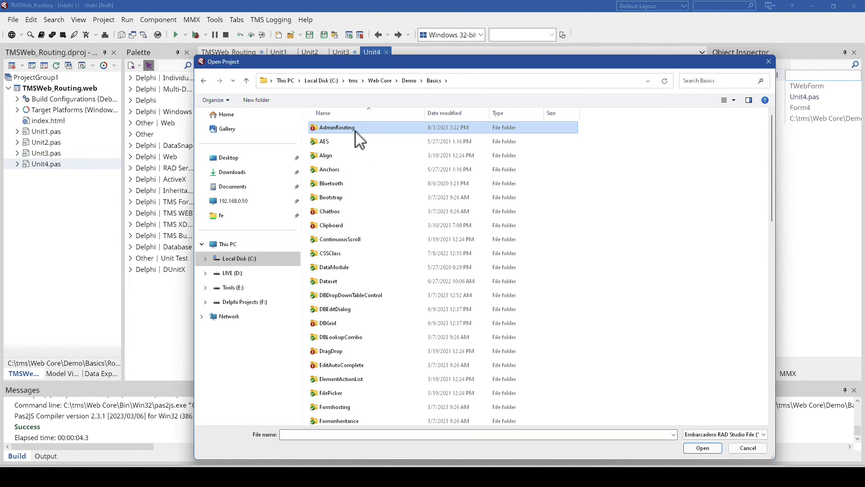
{"action": "double_click", "coordinate": [347, 129]}
{"action": "double_click", "coordinate": [347, 170]}
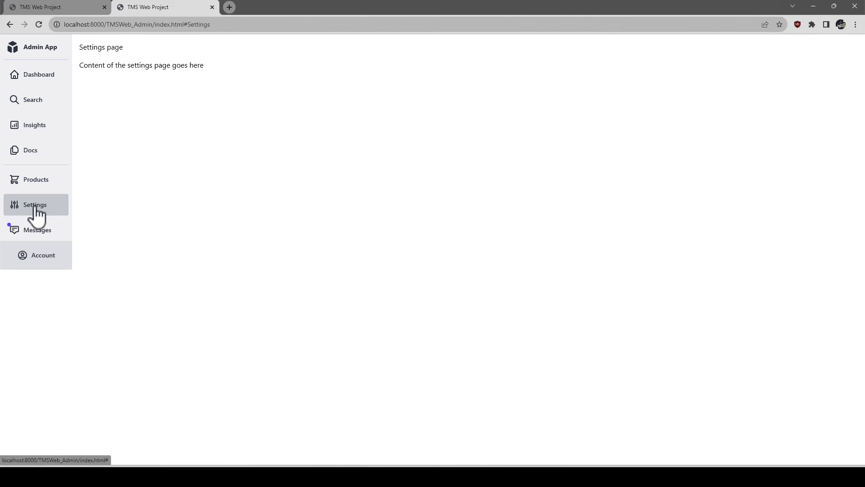
- Delete the Settings page name from the Admin App's URL, leaving a bare #
{"action": "left_click", "coordinate": [236, 27]}
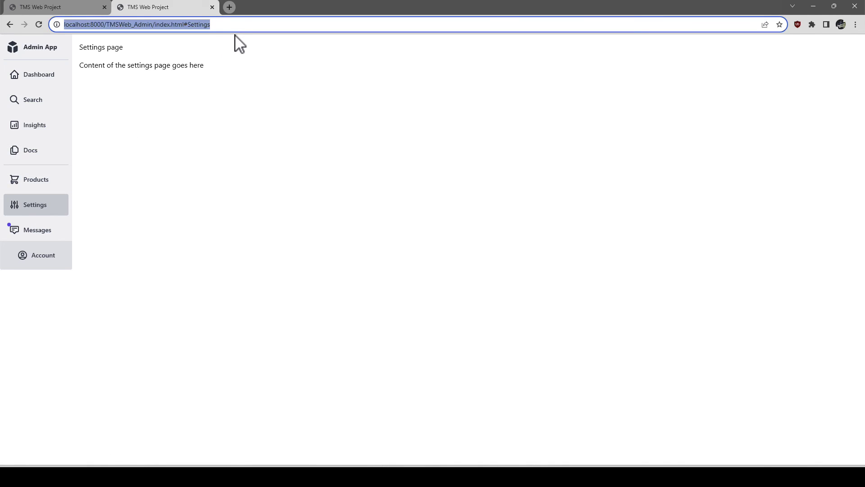
{"action": "key", "text": "End"}
{"action": "key", "text": "BackSpace"}
{"action": "key", "text": "BackSpace"}
{"action": "key", "text": "BackSpace"}
{"action": "key", "text": "BackSpace"}
{"action": "key", "text": "BackSpace"}
{"action": "key", "text": "BackSpace"}
{"action": "key", "text": "BackSpace"}
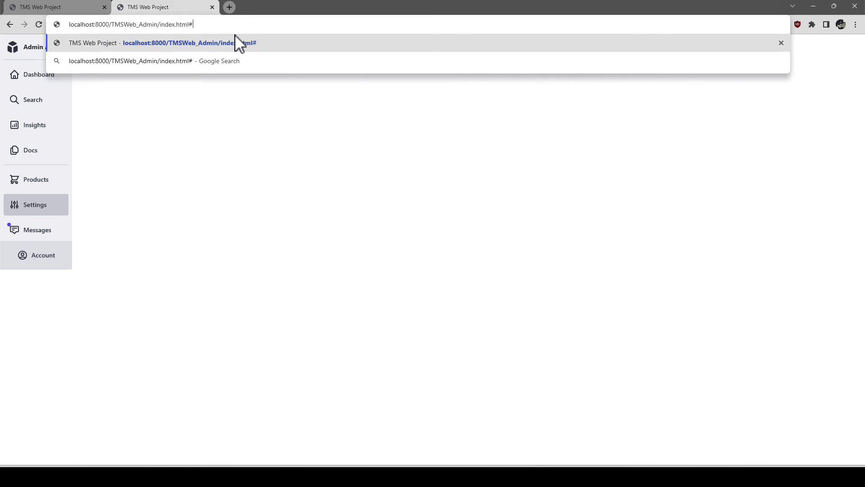